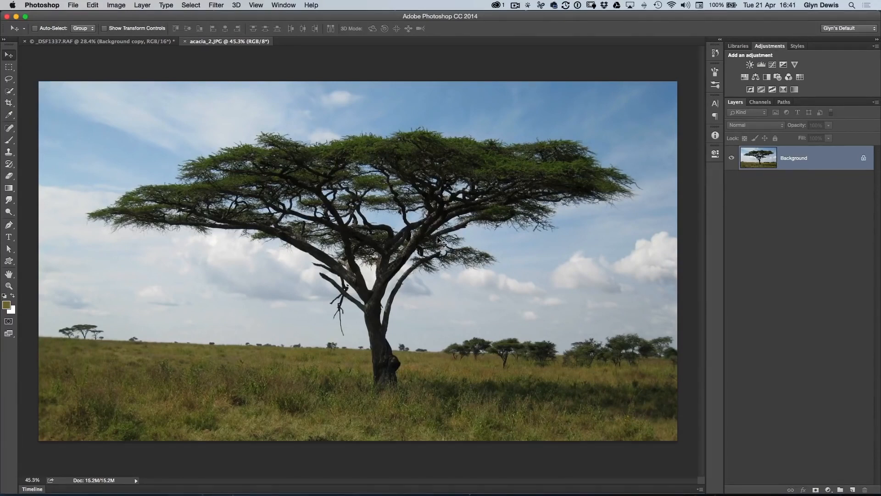
# Start a Color Range selection from sampled colors and sample the green foliage in the acacia's crown
pyautogui.click(191, 6)
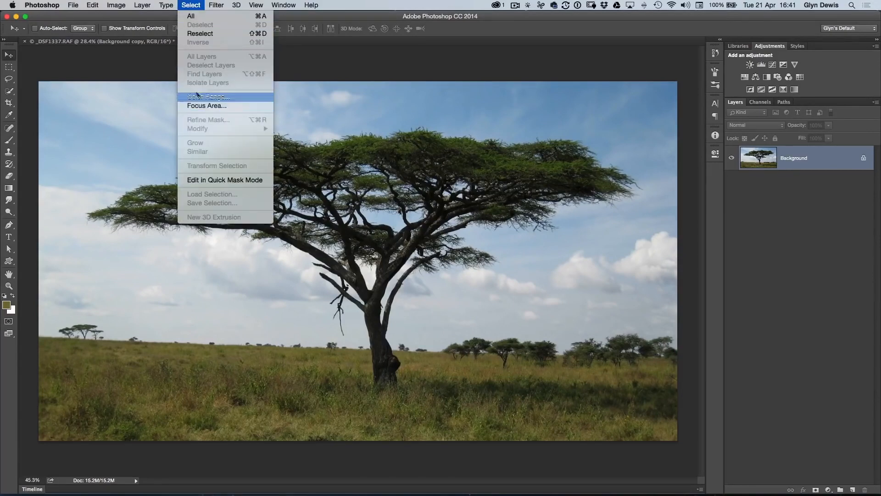
pyautogui.click(215, 97)
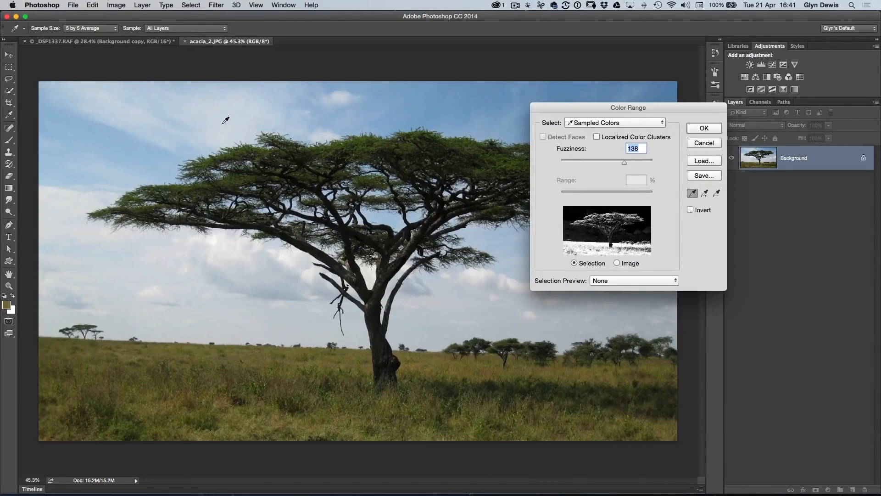
pyautogui.moveTo(549, 106); pyautogui.dragTo(591, 92)
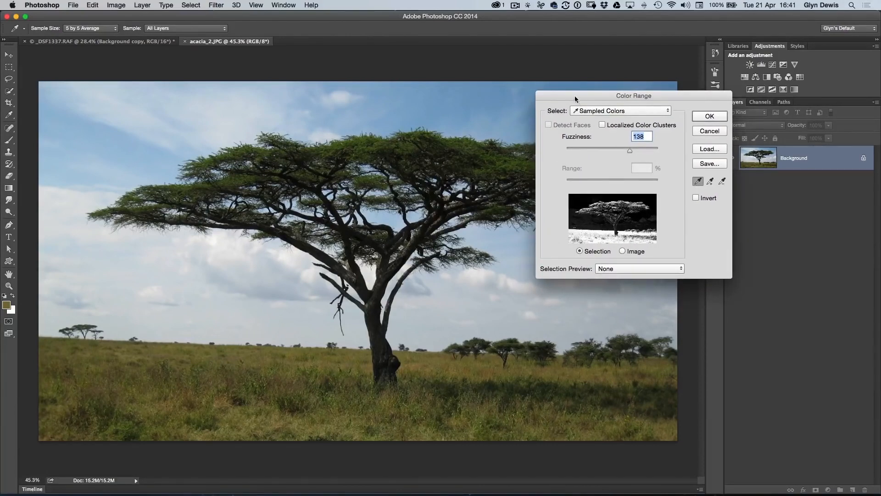
pyautogui.moveTo(576, 98); pyautogui.dragTo(585, 98)
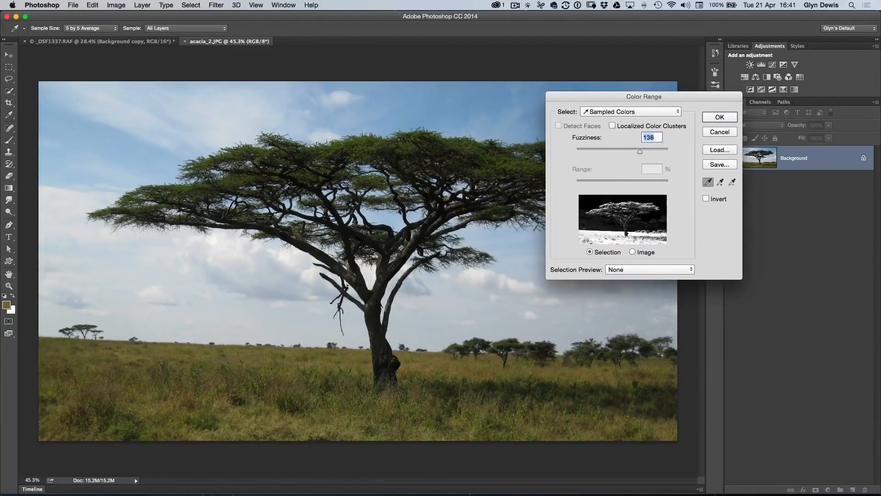
pyautogui.click(345, 150)
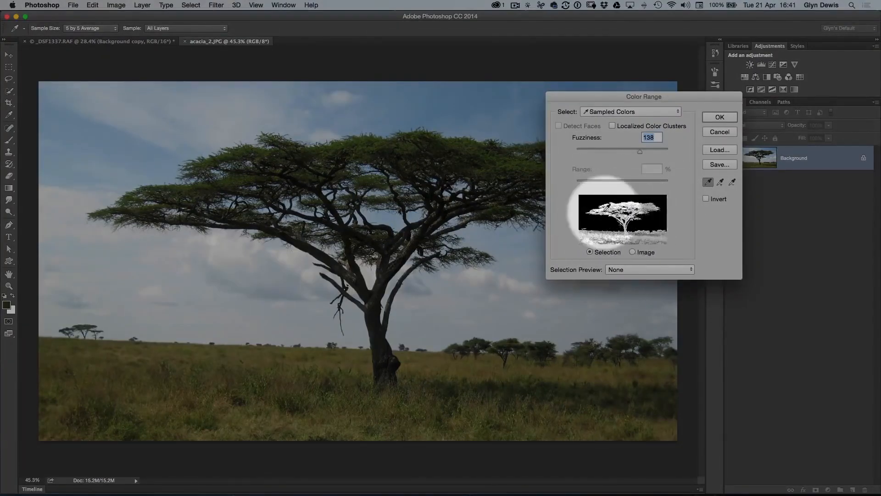
pyautogui.press('super')
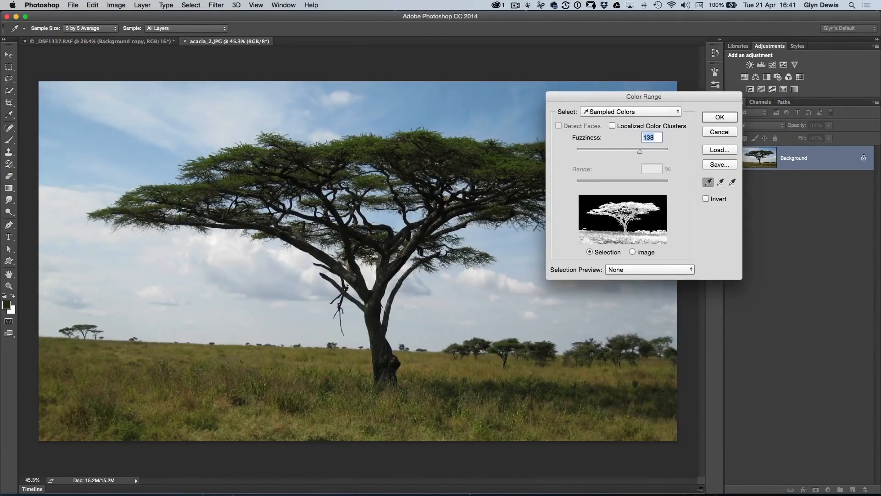
# Add further foliage tones from the tree's upper crown to the Color Range sample
pyautogui.moveTo(556, 105); pyautogui.dragTo(584, 115)
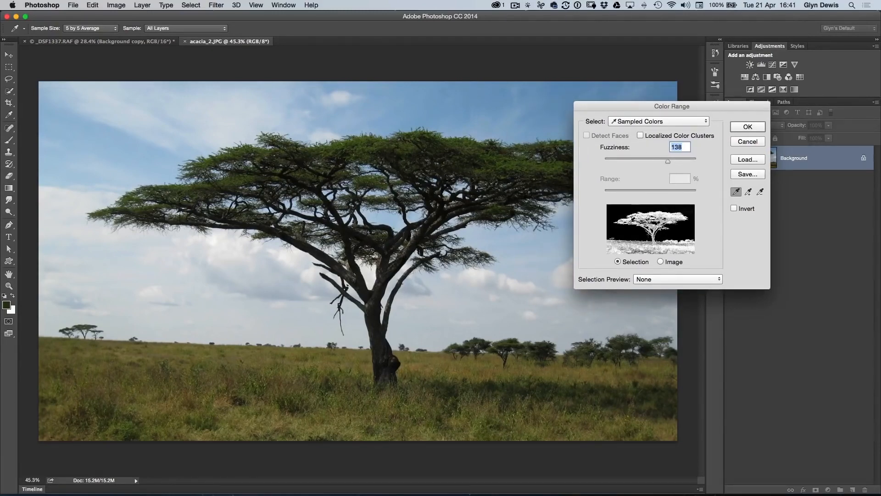
pyautogui.click(508, 160)
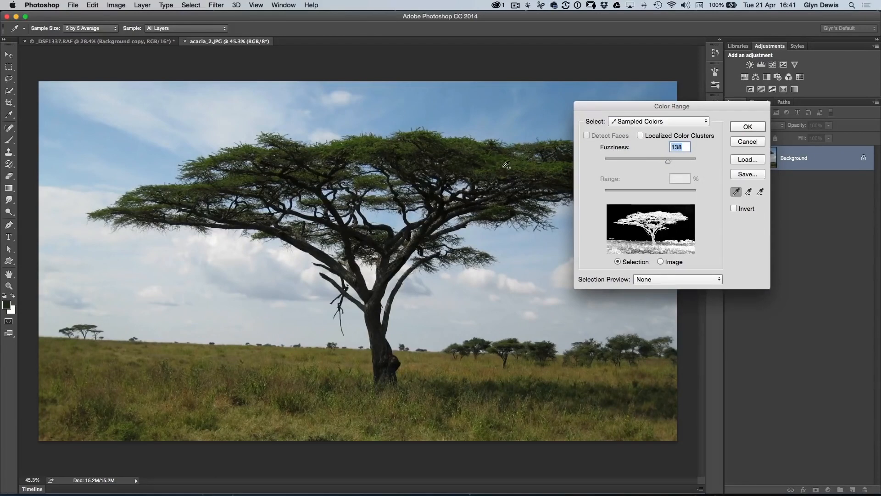
pyautogui.keyDown('shift'); pyautogui.click(511, 162); pyautogui.keyUp('shift')
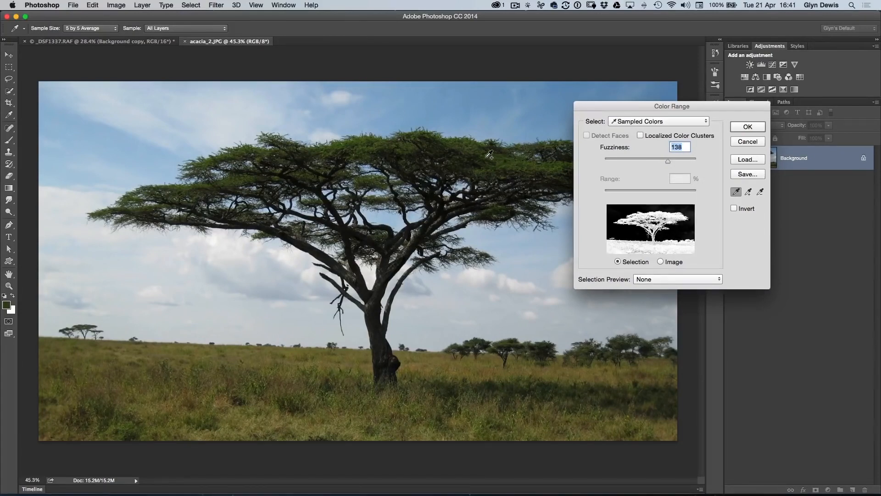
pyautogui.keyDown('shift'); pyautogui.click(474, 152); pyautogui.keyUp('shift')
pyautogui.keyDown('shift'); pyautogui.click(466, 152); pyautogui.keyUp('shift')
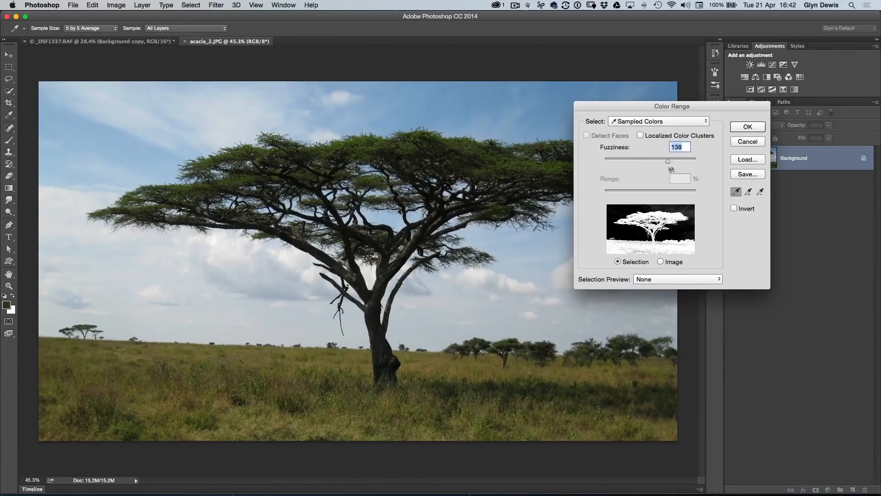
# Set the Color Range fuzziness to 130 and apply it as a selection
pyautogui.moveTo(668, 164); pyautogui.dragTo(652, 164)
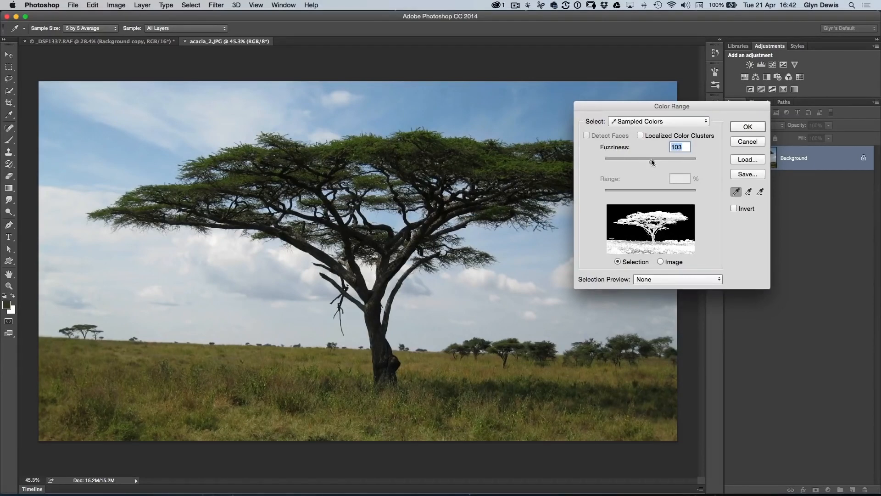
pyautogui.moveTo(650, 160); pyautogui.dragTo(660, 162)
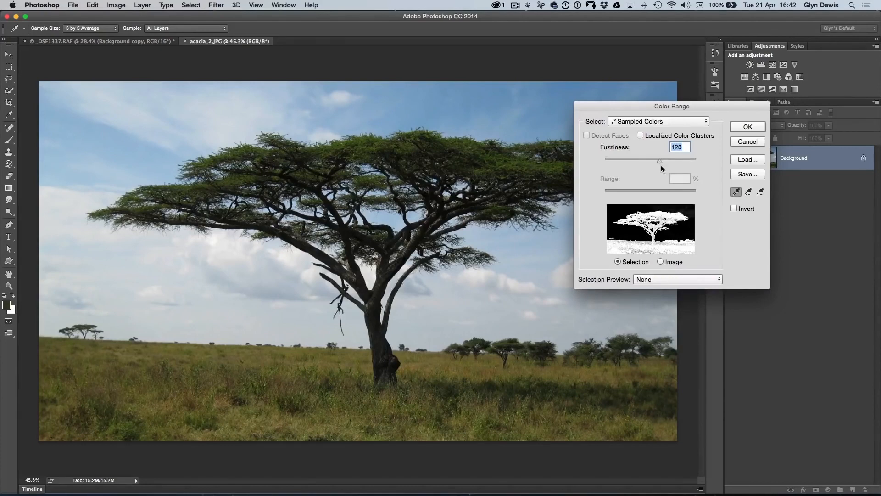
pyautogui.moveTo(660, 161); pyautogui.dragTo(636, 162)
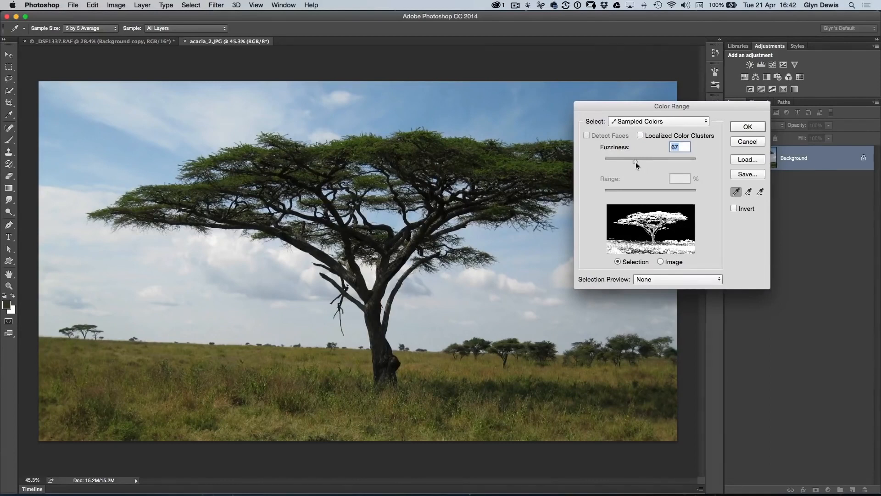
pyautogui.moveTo(637, 161); pyautogui.dragTo(659, 159)
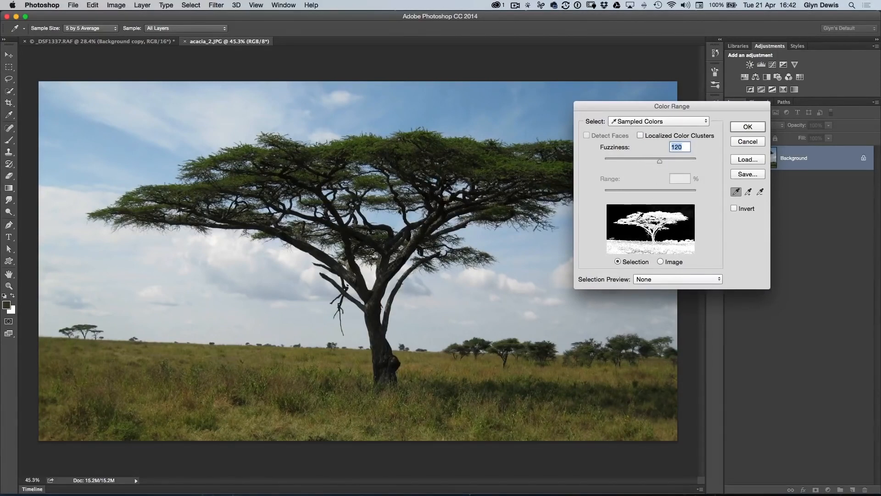
pyautogui.moveTo(659, 161); pyautogui.dragTo(676, 162)
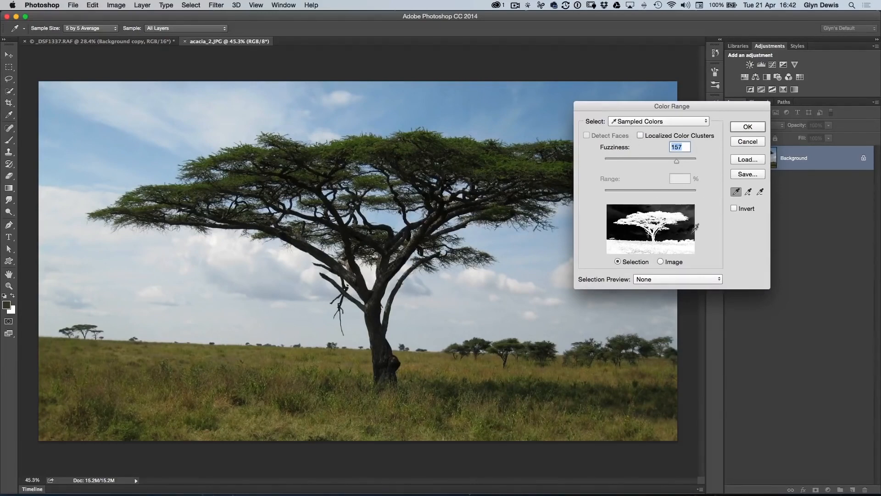
pyautogui.moveTo(674, 162); pyautogui.dragTo(664, 161)
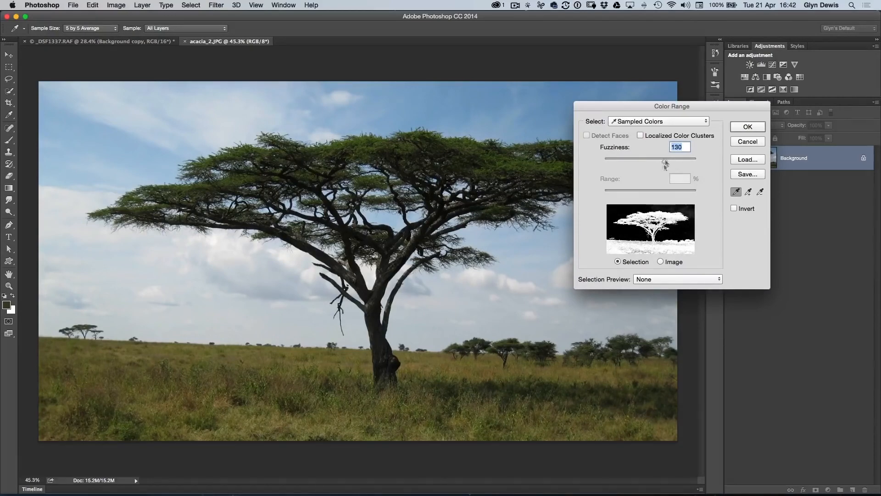
pyautogui.click(748, 128)
pyautogui.press('v')
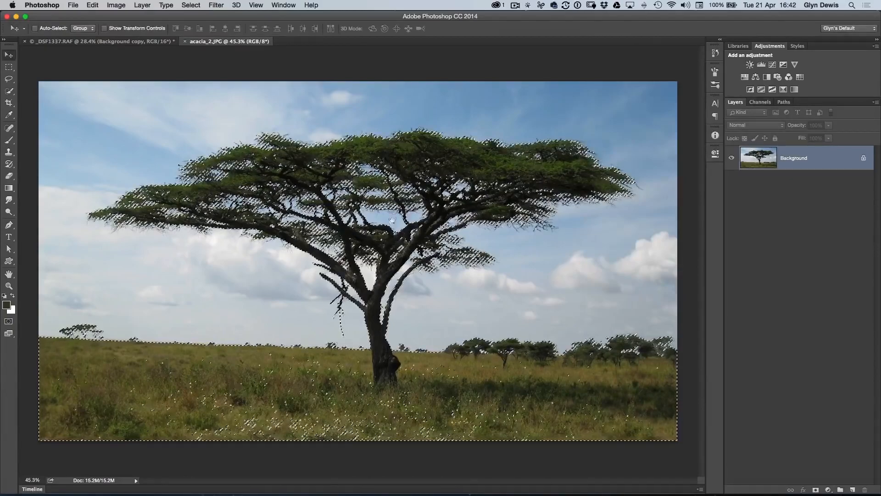
# Subtract the grass and distant trees from the selection with the Lasso, tracing around the base of the main trunk
pyautogui.scroll(2, 368, 214)
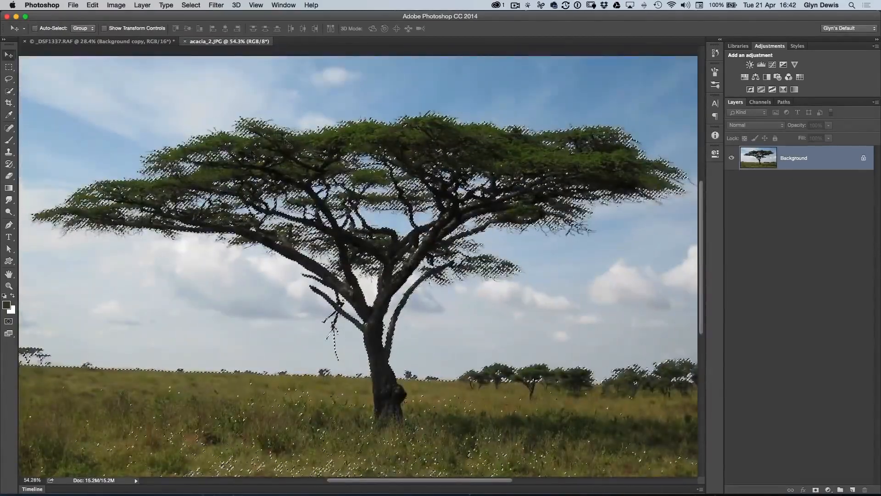
pyautogui.scroll(-2, 436, 158)
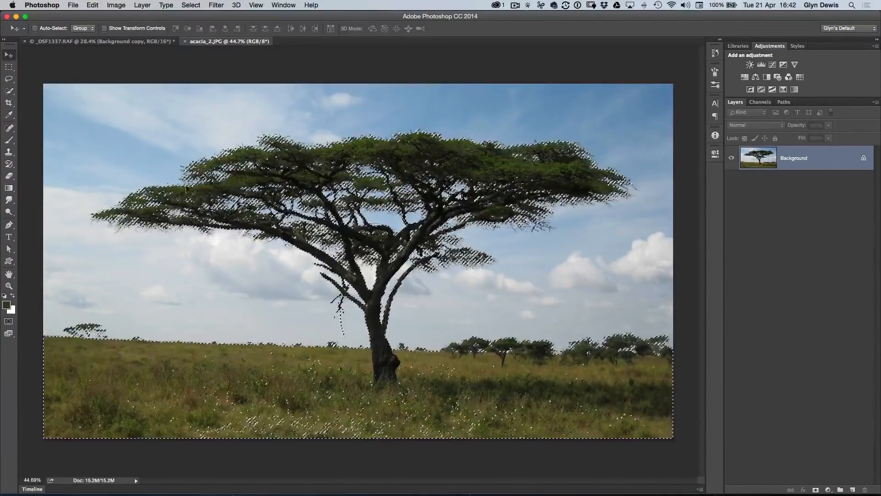
pyautogui.press('l')
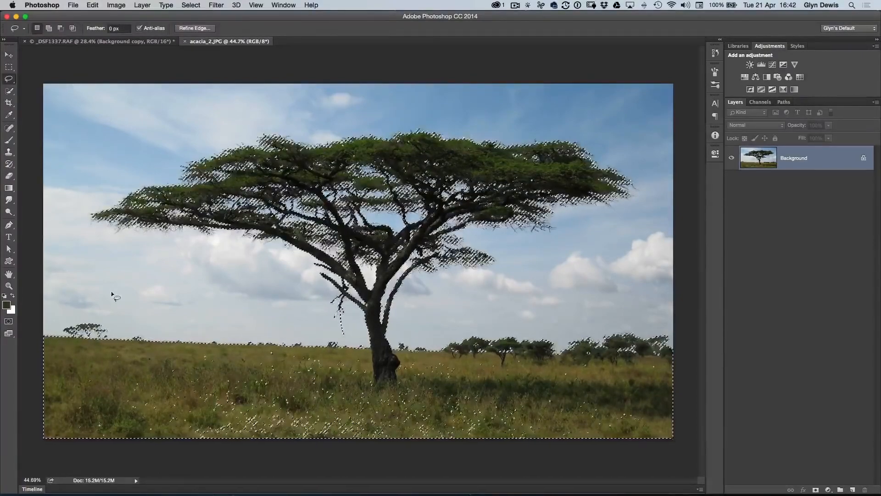
pyautogui.press('alt')
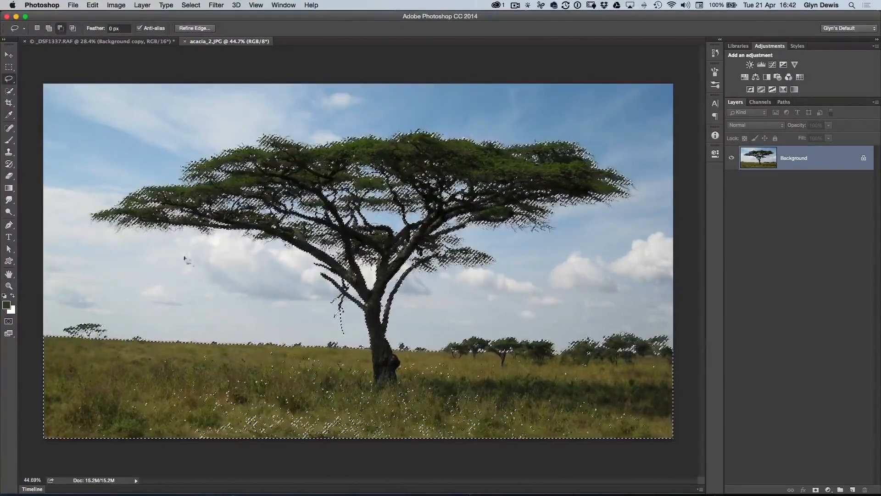
pyautogui.moveTo(29, 297)
pyautogui.mouseDown()
pyautogui.moveTo(112, 285)
pyautogui.moveTo(239, 287)
pyautogui.moveTo(301, 299)
pyautogui.moveTo(327, 329)
pyautogui.mouseUp()
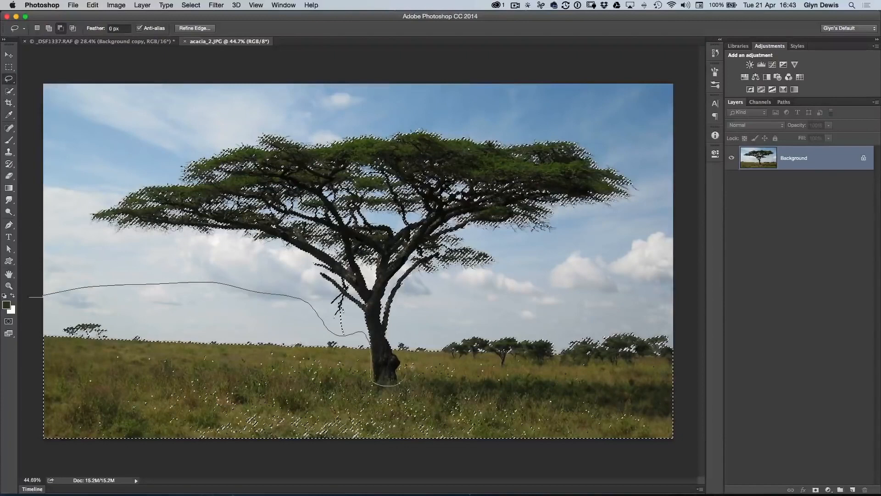
pyautogui.moveTo(399, 333)
pyautogui.mouseDown()
pyautogui.moveTo(567, 292)
pyautogui.moveTo(653, 295)
pyautogui.moveTo(692, 349)
pyautogui.moveTo(670, 458)
pyautogui.moveTo(566, 484)
pyautogui.moveTo(346, 490)
pyautogui.moveTo(52, 461)
pyautogui.moveTo(23, 385)
pyautogui.moveTo(31, 294)
pyautogui.mouseUp()
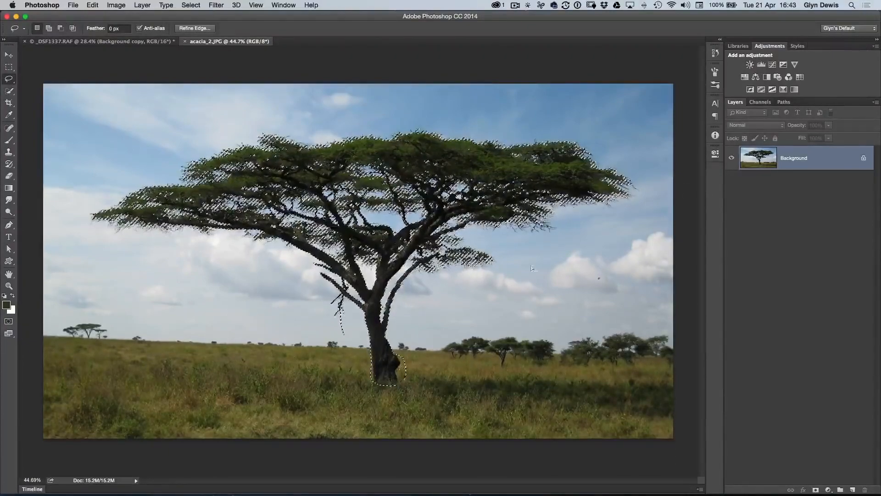
# Add a layer mask from the tree selection to the photo layer
pyautogui.click(815, 489)
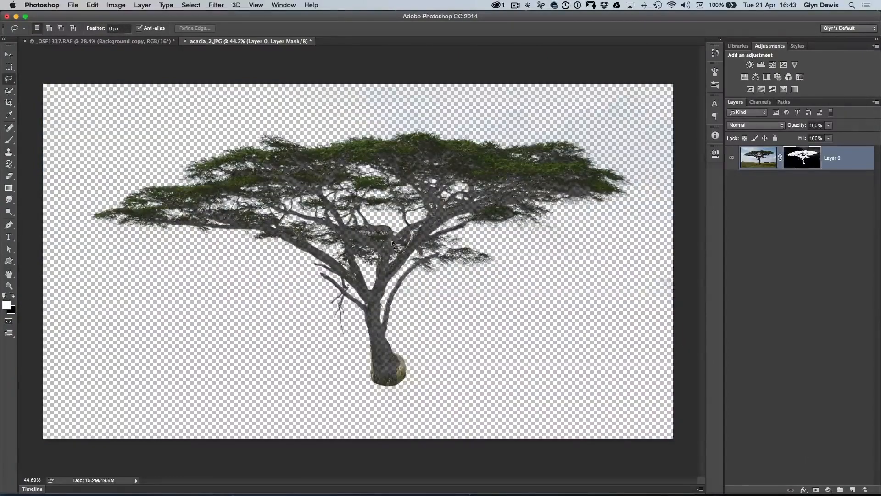
pyautogui.scroll(5, 433, 231)
pyautogui.scroll(-5, 449, 218)
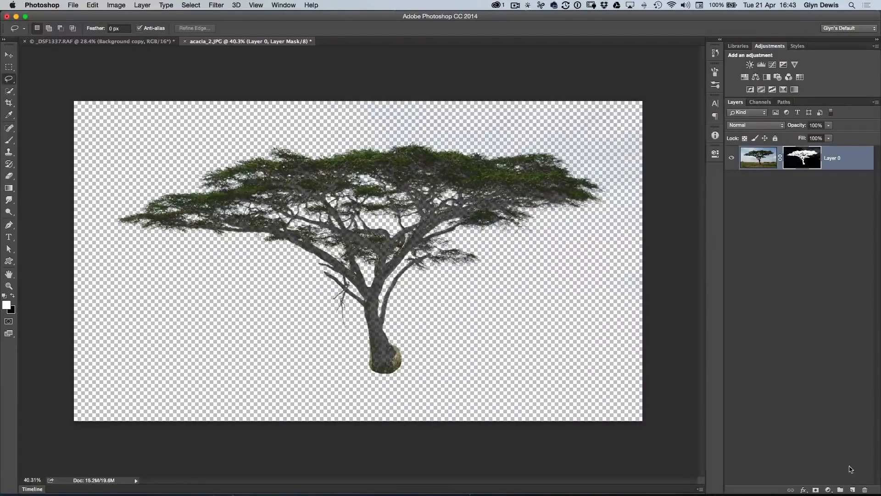
# Create a new layer beneath the masked tree and fill it with white
pyautogui.keyDown('super'); pyautogui.click(852, 491); pyautogui.keyUp('super')
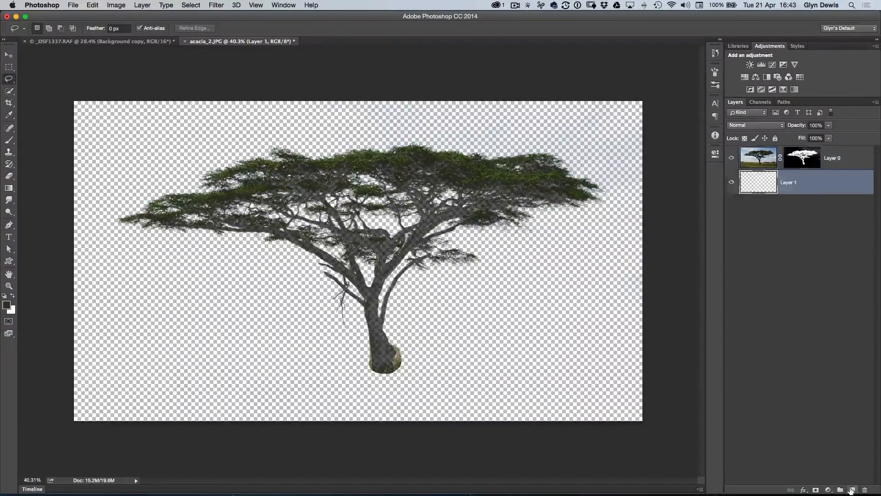
pyautogui.click(92, 5)
pyautogui.click(111, 146)
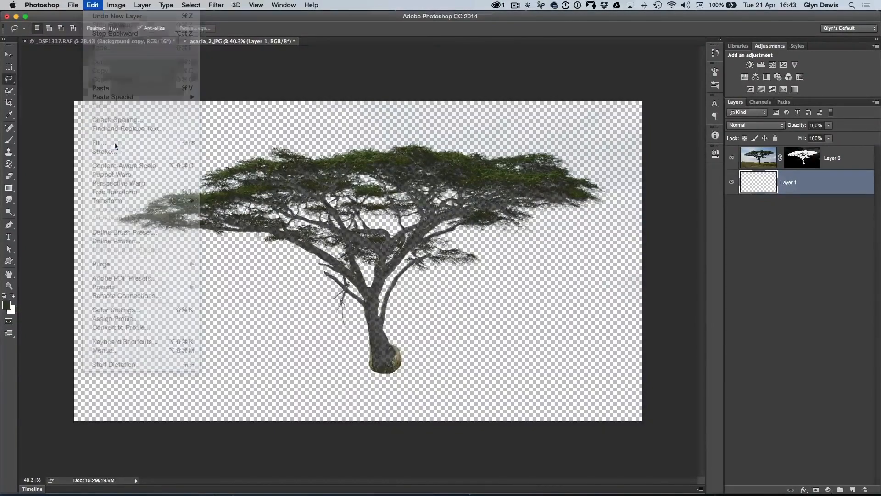
pyautogui.click(346, 88)
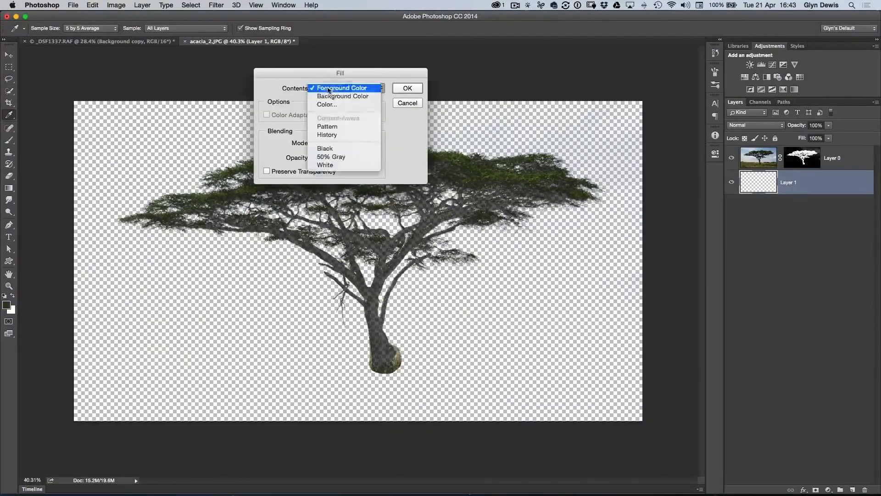
pyautogui.click(334, 165)
pyautogui.click(407, 88)
pyautogui.press('l')
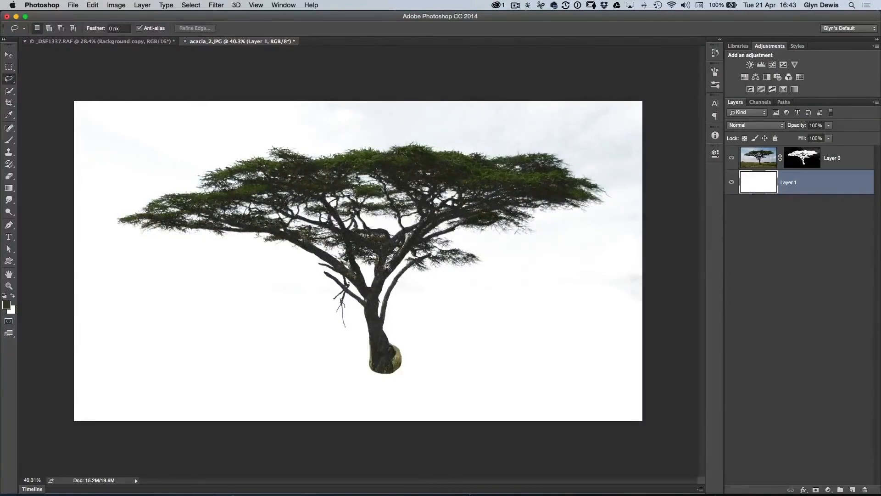
# Select the tree layer's mask and display it on its own in the canvas
pyautogui.scroll(3, 382, 239)
pyautogui.press('super+0')
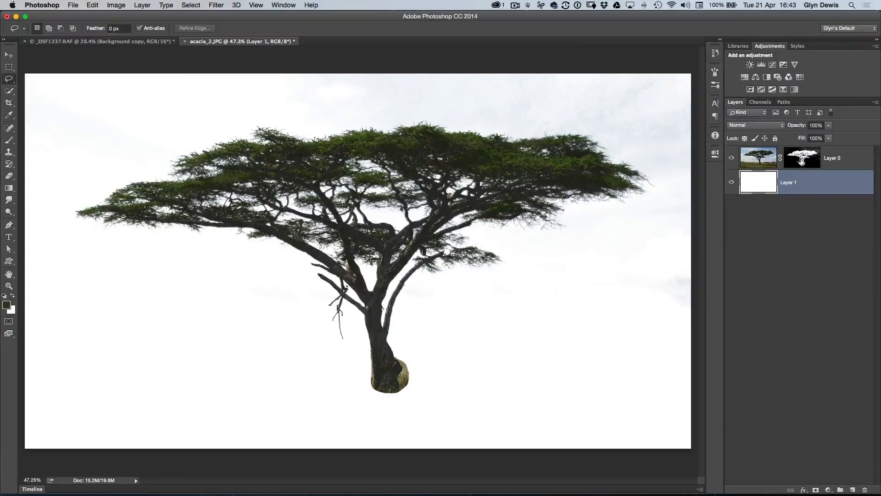
pyautogui.click(802, 161)
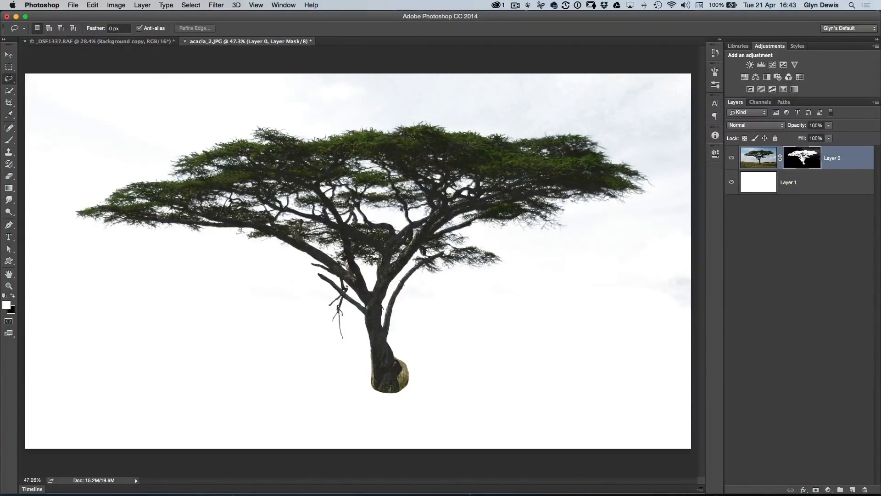
pyautogui.keyDown('alt'); pyautogui.click(801, 156); pyautogui.keyUp('alt')
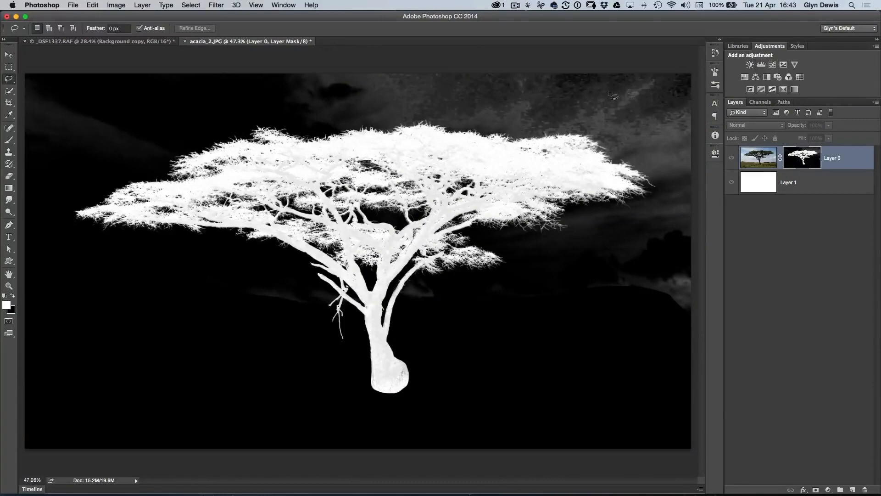
pyautogui.moveTo(395, 244); pyautogui.dragTo(383, 249)
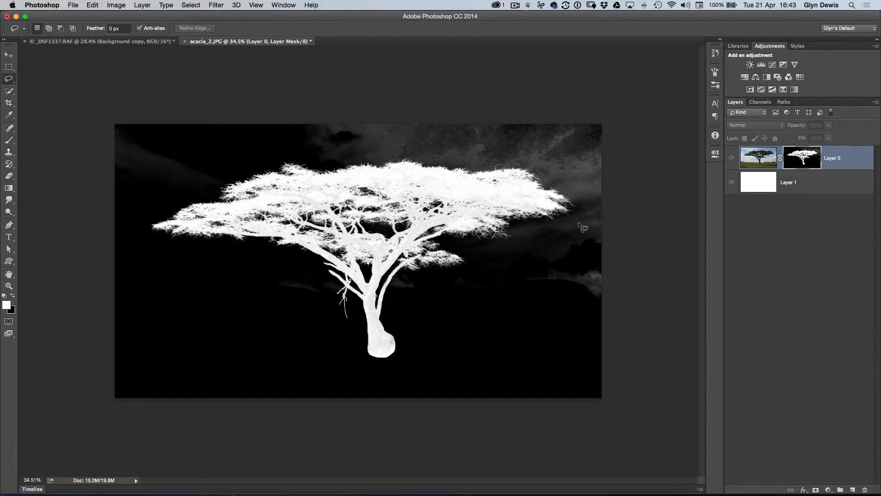
# Set up the Brush with black as the foreground color and Overlay as its blending mode
pyautogui.press('b')
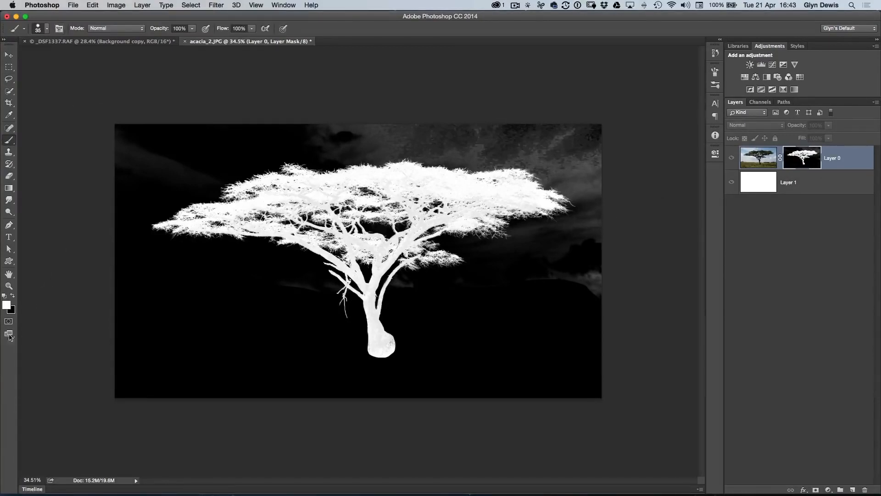
pyautogui.click(12, 295)
pyautogui.click(106, 30)
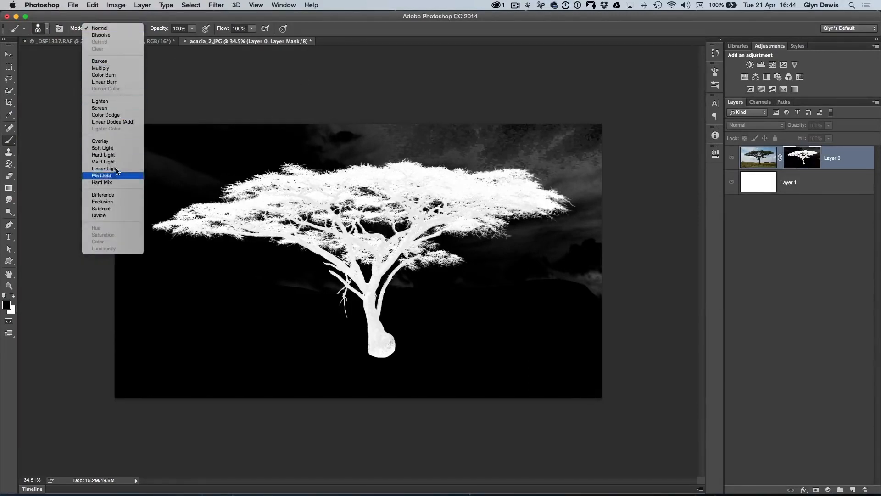
pyautogui.click(102, 141)
# Paint out the gray sky remnants around the tree on the mask with a 300 px brush
pyautogui.press(']')
pyautogui.press(']')
pyautogui.press(']')
pyautogui.press(']')
pyautogui.press(']')
pyautogui.press(']')
pyautogui.press(']')
pyautogui.press(']')
pyautogui.press(']')
pyautogui.press(']')
pyautogui.moveTo(168, 148)
pyautogui.mouseDown()
pyautogui.moveTo(180, 175)
pyautogui.moveTo(186, 170)
pyautogui.moveTo(128, 192)
pyautogui.moveTo(311, 122)
pyautogui.moveTo(357, 133)
pyautogui.moveTo(325, 144)
pyautogui.moveTo(509, 145)
pyautogui.moveTo(483, 141)
pyautogui.mouseUp()
pyautogui.moveTo(481, 140)
pyautogui.mouseDown()
pyautogui.moveTo(567, 152)
pyautogui.moveTo(600, 133)
pyautogui.moveTo(569, 167)
pyautogui.moveTo(552, 168)
pyautogui.moveTo(619, 184)
pyautogui.moveTo(608, 227)
pyautogui.moveTo(517, 243)
pyautogui.moveTo(525, 235)
pyautogui.moveTo(577, 260)
pyautogui.moveTo(582, 278)
pyautogui.moveTo(519, 252)
pyautogui.moveTo(537, 262)
pyautogui.moveTo(488, 287)
pyautogui.moveTo(406, 292)
pyautogui.moveTo(515, 292)
pyautogui.moveTo(524, 238)
pyautogui.moveTo(593, 178)
pyautogui.moveTo(576, 114)
pyautogui.moveTo(244, 110)
pyautogui.moveTo(180, 149)
pyautogui.moveTo(95, 232)
pyautogui.moveTo(244, 299)
pyautogui.moveTo(310, 293)
pyautogui.moveTo(307, 280)
pyautogui.moveTo(281, 332)
pyautogui.moveTo(315, 364)
pyautogui.moveTo(449, 328)
pyautogui.moveTo(423, 291)
pyautogui.moveTo(532, 250)
pyautogui.moveTo(587, 373)
pyautogui.mouseUp()
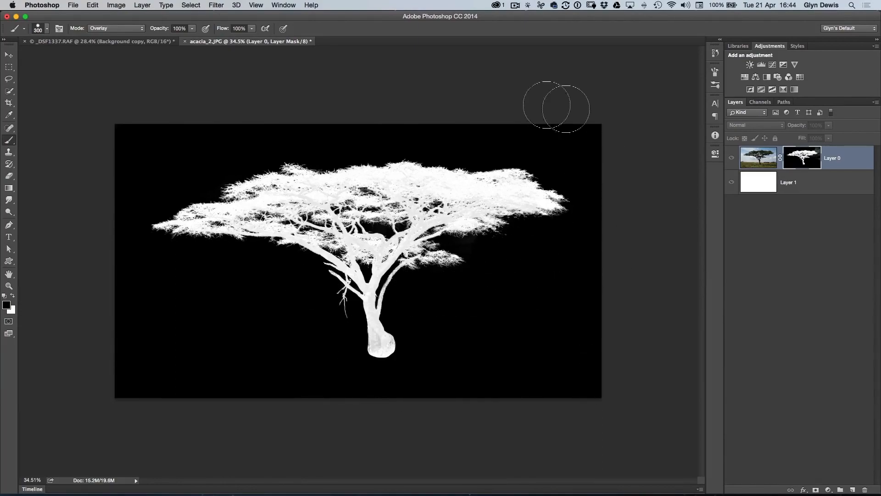
# Darken the gray gaps between the tree's branches on the mask with a 125 px brush
pyautogui.moveTo(329, 228); pyautogui.dragTo(368, 236)
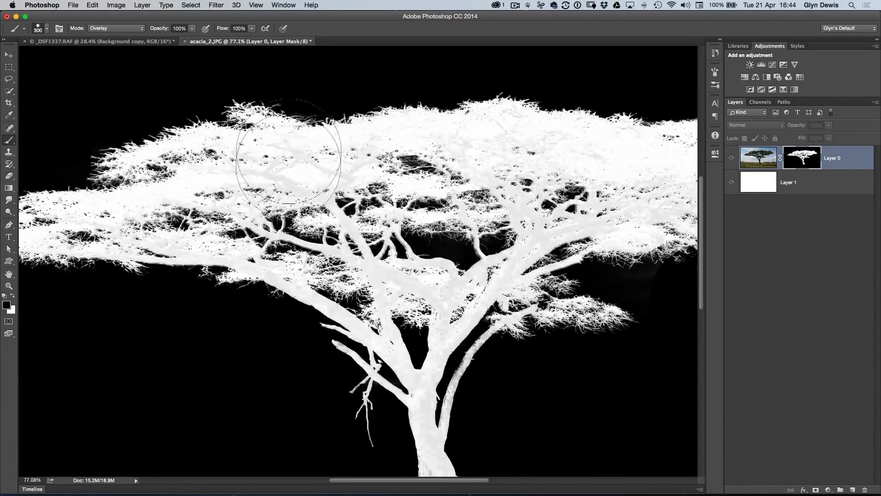
pyautogui.press('[')
pyautogui.press('[')
pyautogui.press('[')
pyautogui.press('[')
pyautogui.press('[')
pyautogui.press('[')
pyautogui.press('[')
pyautogui.moveTo(353, 224); pyautogui.dragTo(381, 300)
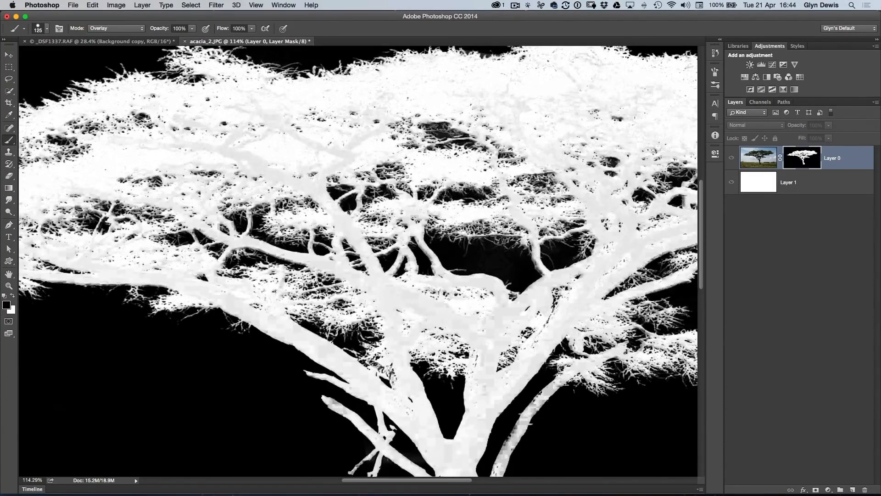
pyautogui.press('super+0')
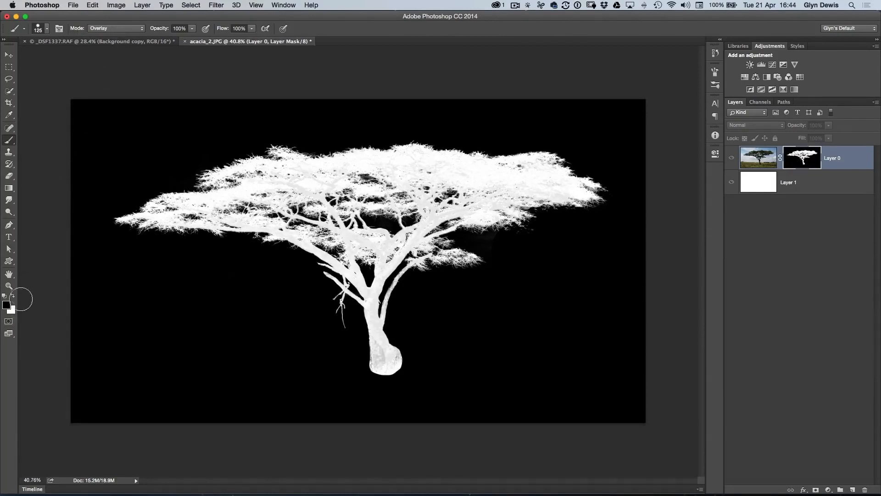
# Paint the tree's gray areas on the mask with white in Overlay mode, and return the canvas to the normal image view
pyautogui.click(12, 296)
pyautogui.moveTo(285, 181)
pyautogui.mouseDown()
pyautogui.moveTo(262, 199)
pyautogui.moveTo(221, 203)
pyautogui.moveTo(269, 215)
pyautogui.moveTo(128, 222)
pyautogui.moveTo(238, 198)
pyautogui.moveTo(273, 166)
pyautogui.moveTo(271, 157)
pyautogui.moveTo(353, 175)
pyautogui.moveTo(391, 159)
pyautogui.moveTo(441, 171)
pyautogui.moveTo(401, 163)
pyautogui.moveTo(494, 174)
pyautogui.moveTo(551, 167)
pyautogui.moveTo(591, 187)
pyautogui.moveTo(470, 196)
pyautogui.moveTo(504, 213)
pyautogui.moveTo(445, 221)
pyautogui.moveTo(416, 244)
pyautogui.moveTo(426, 240)
pyautogui.moveTo(451, 258)
pyautogui.moveTo(483, 256)
pyautogui.moveTo(391, 253)
pyautogui.moveTo(376, 337)
pyautogui.moveTo(387, 364)
pyautogui.moveTo(347, 322)
pyautogui.moveTo(350, 272)
pyautogui.moveTo(338, 242)
pyautogui.moveTo(376, 233)
pyautogui.moveTo(392, 242)
pyautogui.moveTo(376, 201)
pyautogui.moveTo(408, 203)
pyautogui.moveTo(352, 171)
pyautogui.moveTo(437, 165)
pyautogui.moveTo(408, 156)
pyautogui.moveTo(243, 217)
pyautogui.moveTo(167, 216)
pyautogui.moveTo(263, 175)
pyautogui.moveTo(294, 143)
pyautogui.moveTo(332, 169)
pyautogui.moveTo(430, 152)
pyautogui.moveTo(552, 162)
pyautogui.moveTo(573, 187)
pyautogui.moveTo(603, 200)
pyautogui.moveTo(477, 200)
pyautogui.moveTo(520, 218)
pyautogui.moveTo(488, 221)
pyautogui.moveTo(421, 201)
pyautogui.moveTo(405, 239)
pyautogui.moveTo(313, 227)
pyautogui.moveTo(291, 237)
pyautogui.moveTo(381, 240)
pyautogui.moveTo(389, 255)
pyautogui.moveTo(463, 239)
pyautogui.moveTo(350, 171)
pyautogui.moveTo(278, 182)
pyautogui.mouseUp()
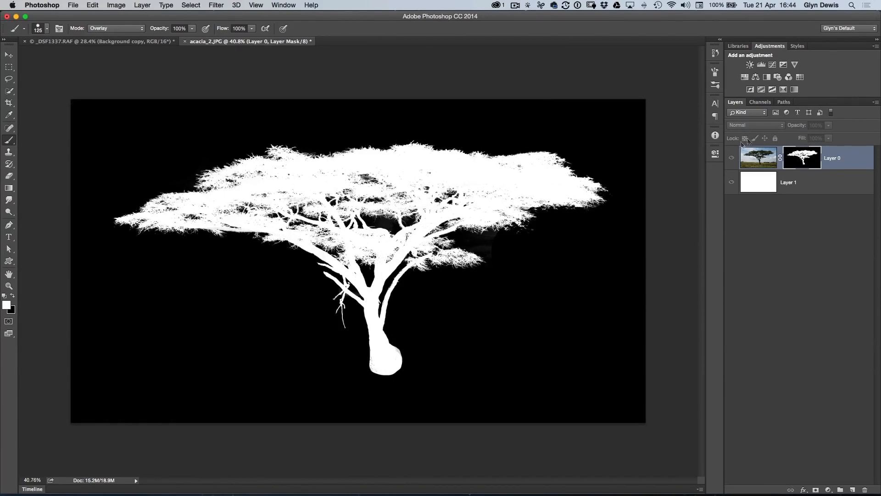
pyautogui.keyDown('alt'); pyautogui.click(802, 158); pyautogui.keyUp('alt')
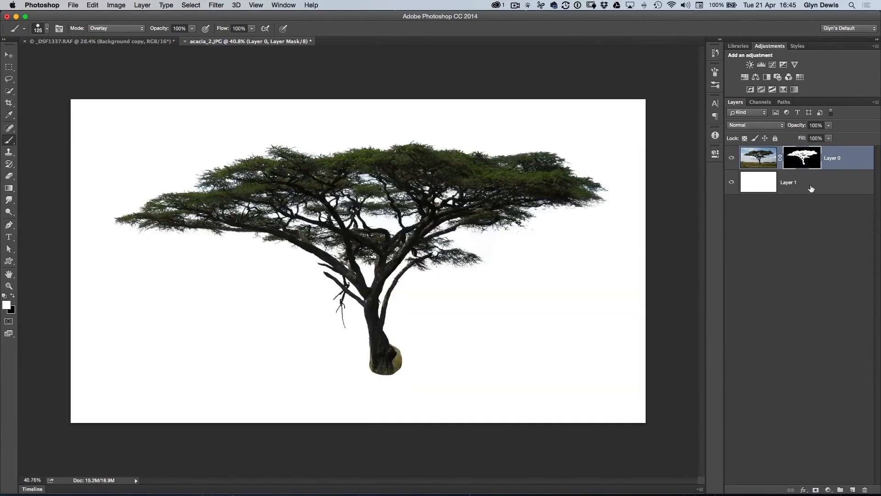
# Duplicate the masked tree layer three times to build up the fine branches and foliage
pyautogui.moveTo(391, 172); pyautogui.dragTo(431, 191)
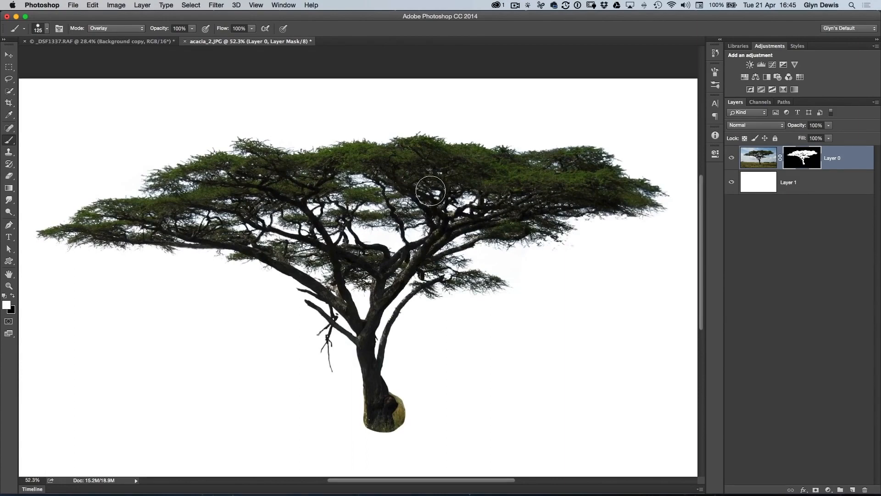
pyautogui.moveTo(398, 175); pyautogui.dragTo(571, 188)
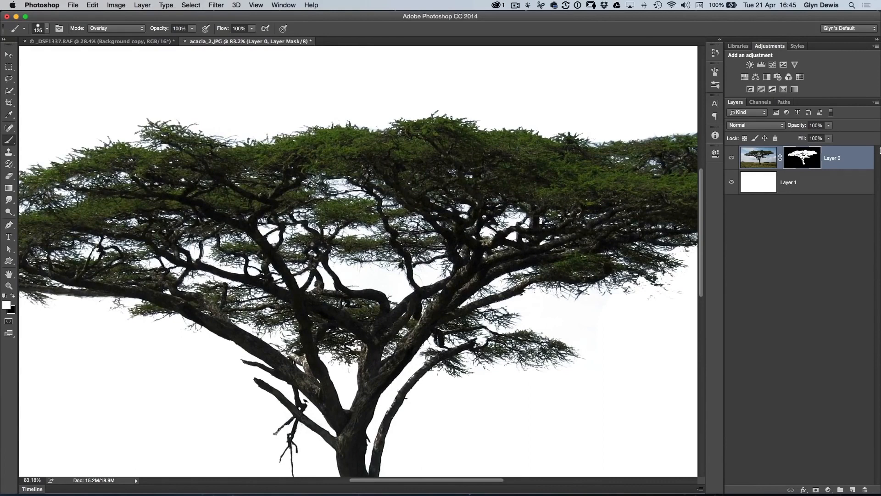
pyautogui.click(757, 164)
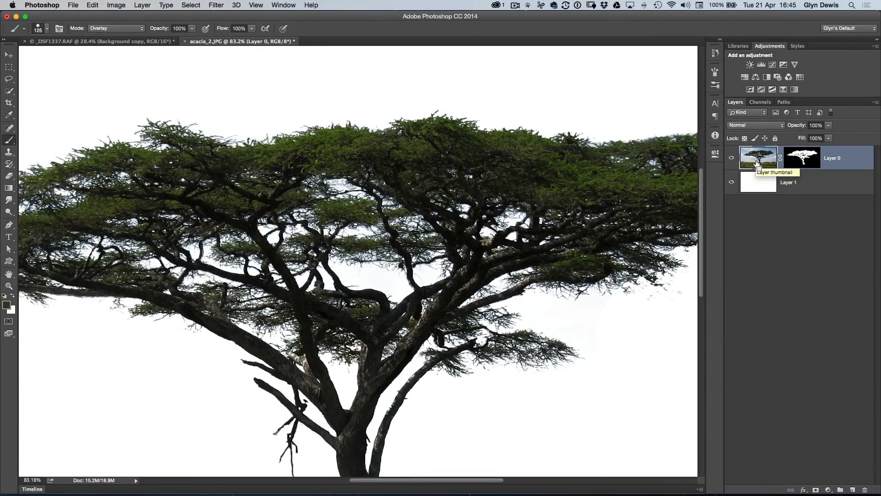
pyautogui.hotkey('ctrl', 'j')
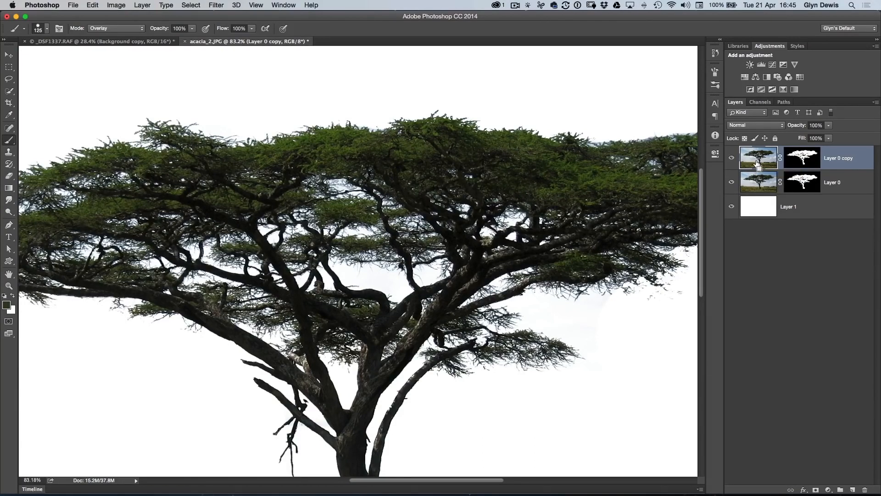
pyautogui.hotkey('ctrl', 'j')
pyautogui.hotkey('ctrl', 'j')
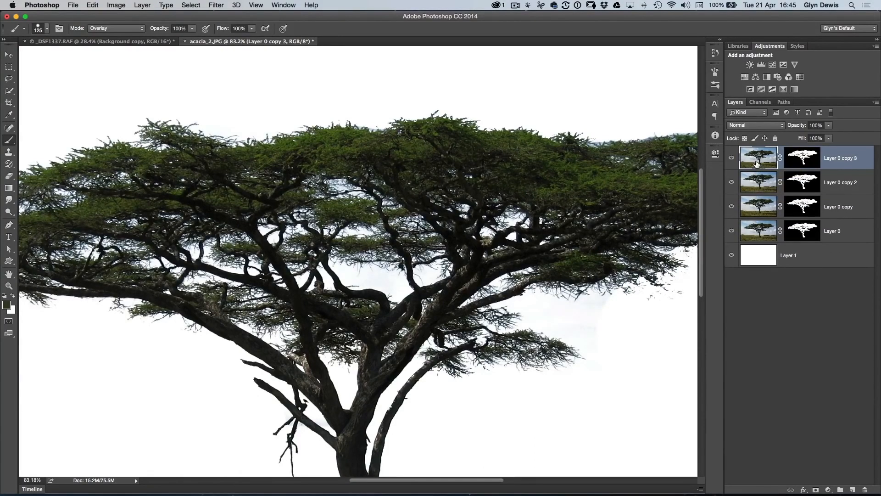
# Select the original tree layer and its three copies and merge them into one layer
pyautogui.hotkey('ctrl', '0')
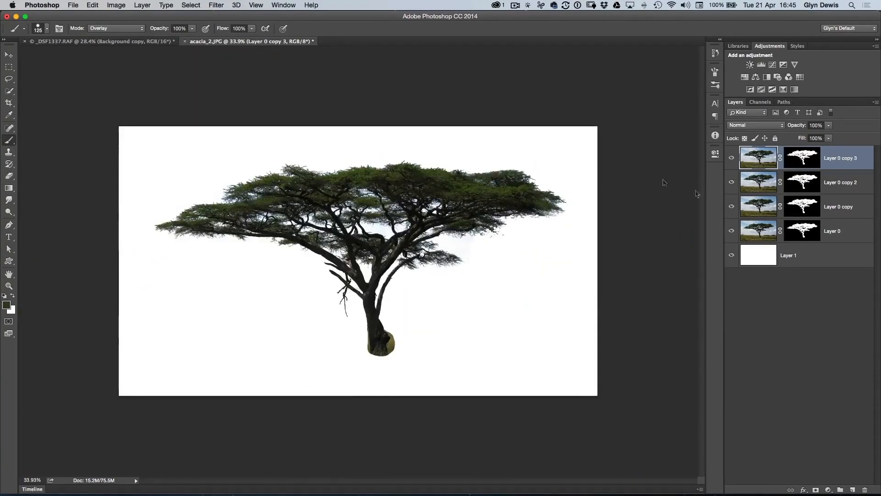
pyautogui.keyDown('shift'); pyautogui.click(848, 231); pyautogui.keyUp('shift')
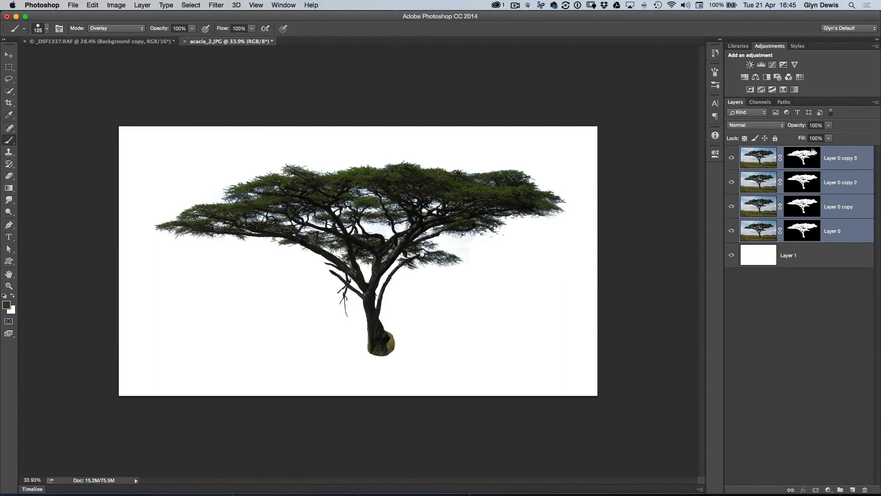
pyautogui.click(876, 104)
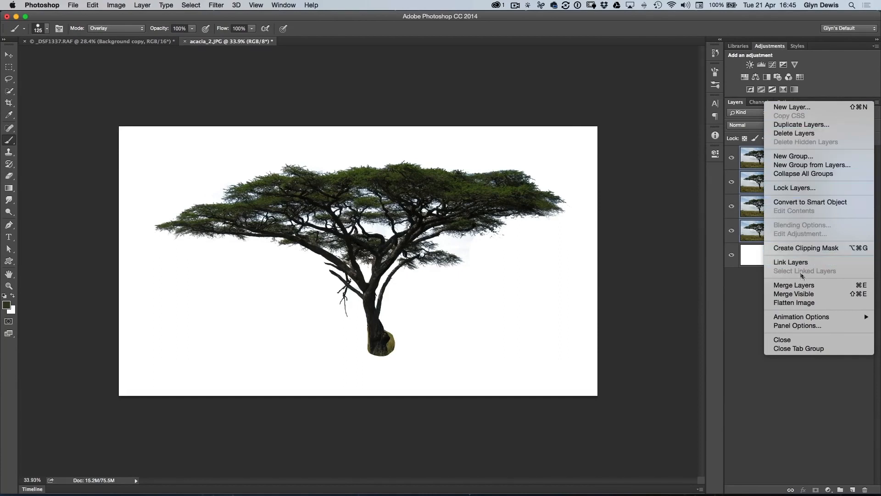
pyautogui.click(793, 287)
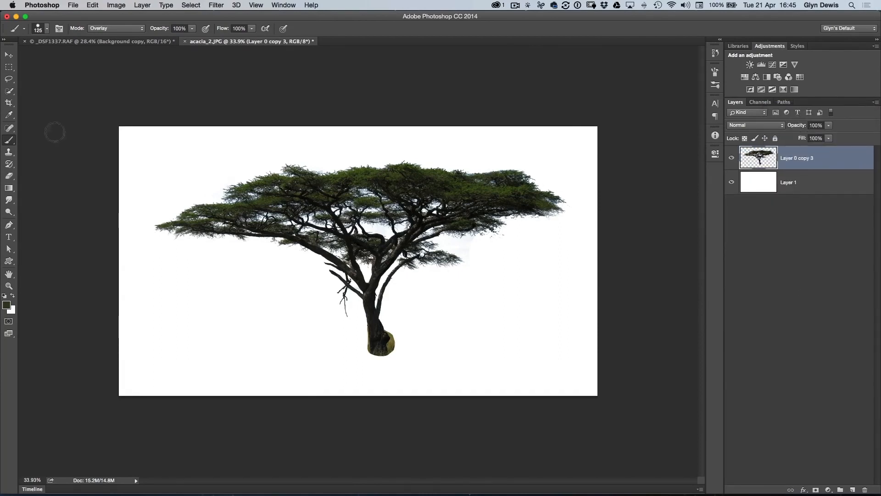
# Move the merged tree cutout slightly to the left over the white background
pyautogui.press('v')
pyautogui.moveTo(384, 238); pyautogui.dragTo(361, 241)
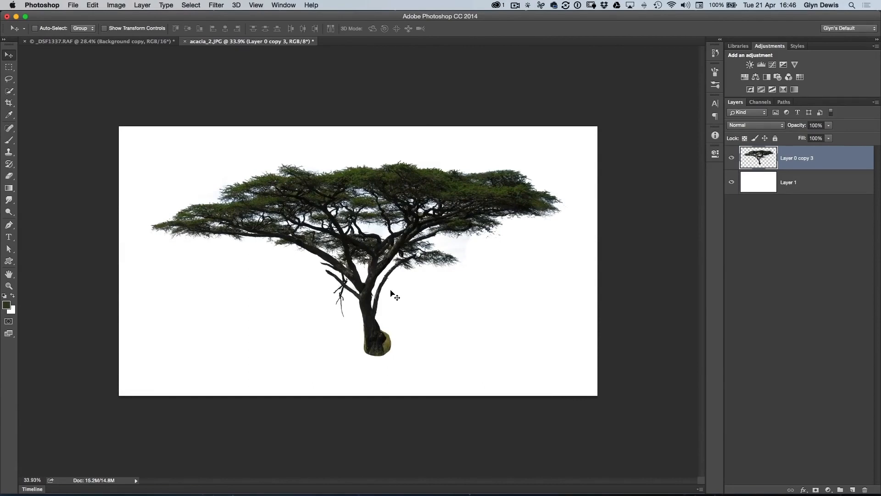
pyautogui.moveTo(366, 203); pyautogui.dragTo(388, 222)
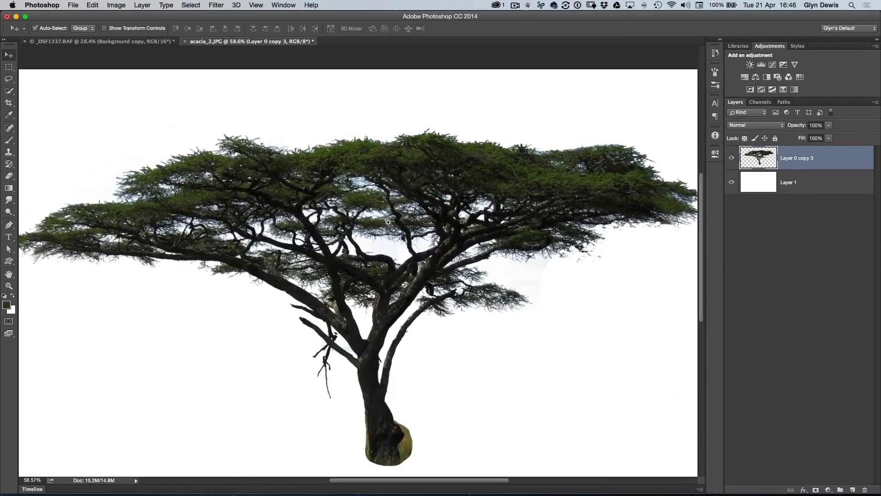
pyautogui.moveTo(366, 211); pyautogui.dragTo(358, 243)
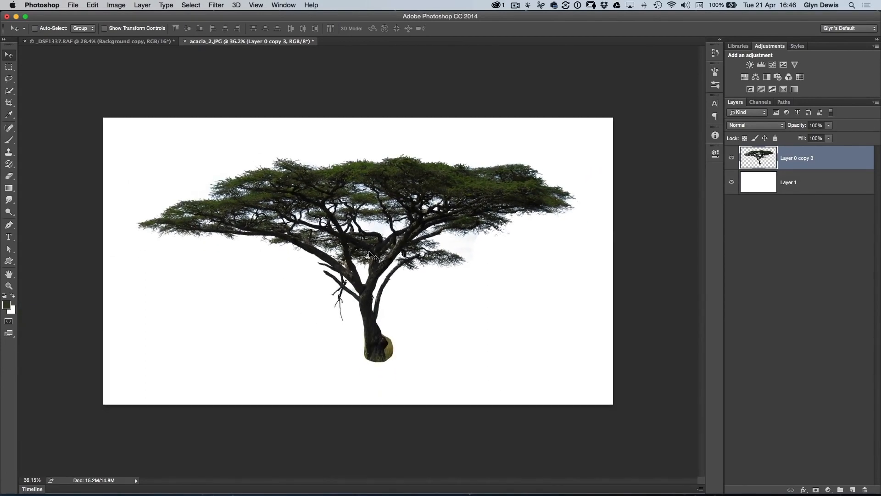